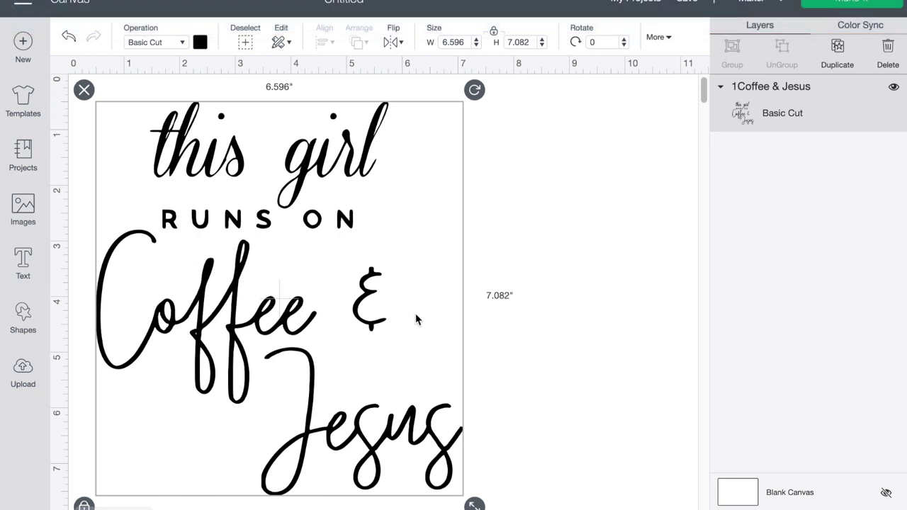
Set the machine to Cricut Joy and check the compatibility warning on the Coffee & Jesus layer.
left_click(754, 10)
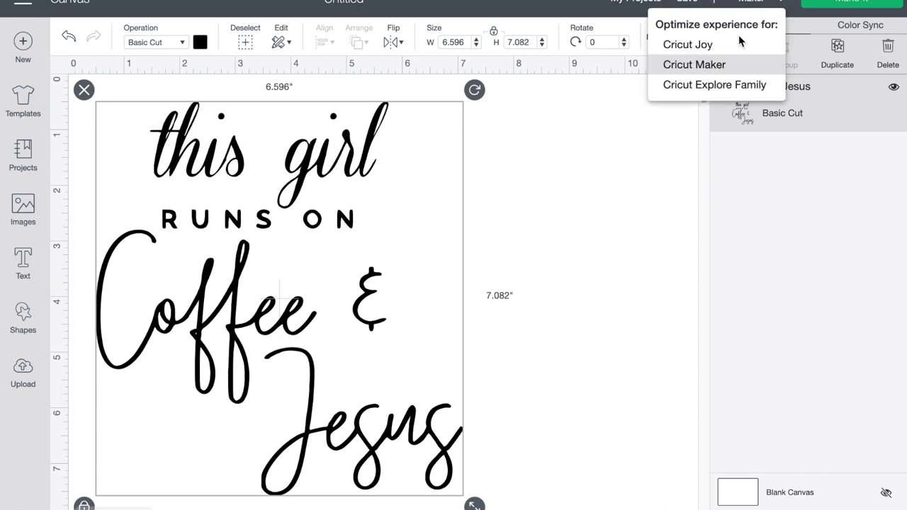
left_click(701, 45)
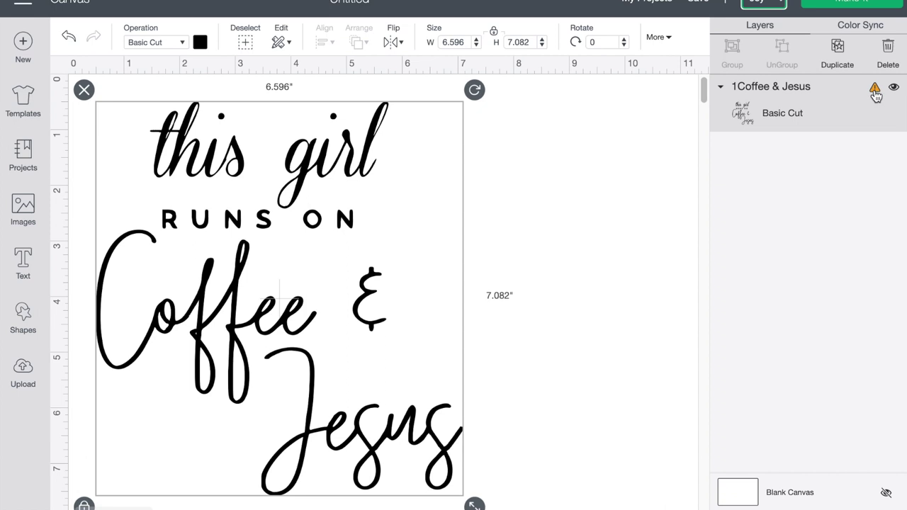
mouse_move(876, 95)
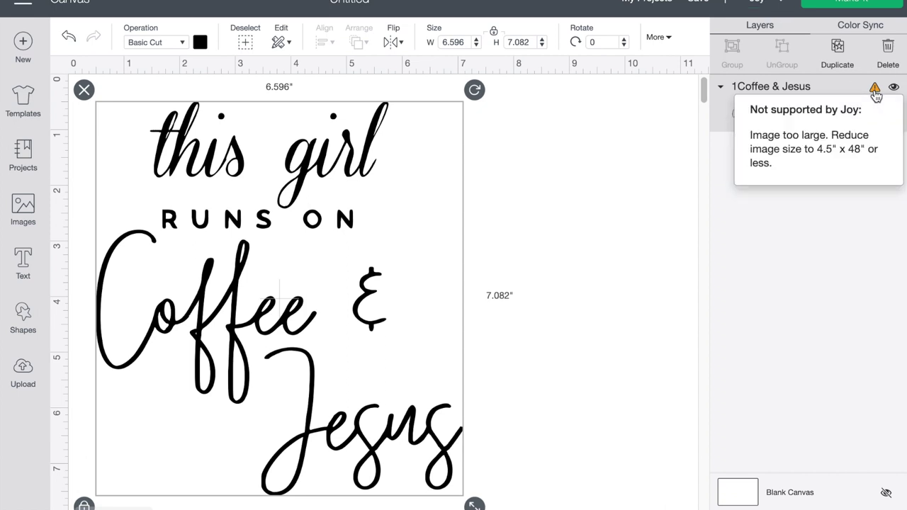
left_click(576, 208)
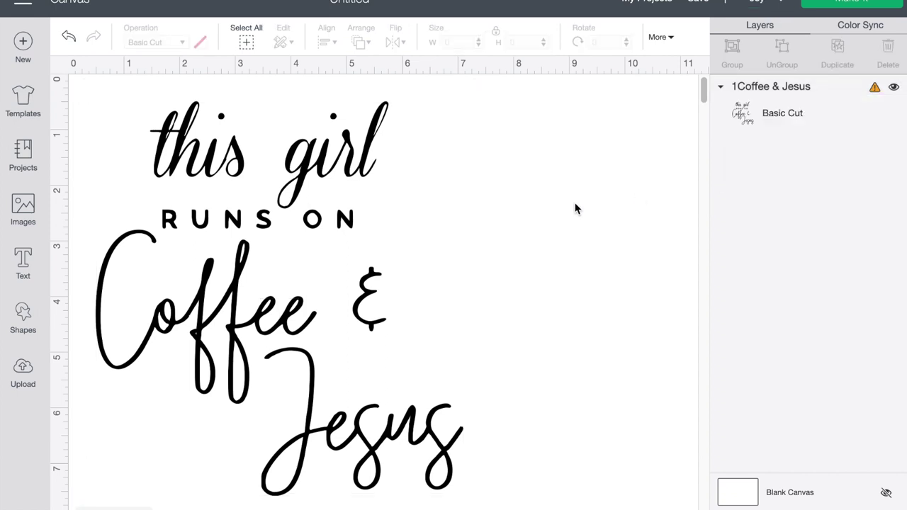
Enlarge the Coffee & Jesus design proportionally to about 7.8 in wide by 8.4 in high.
left_click(360, 413)
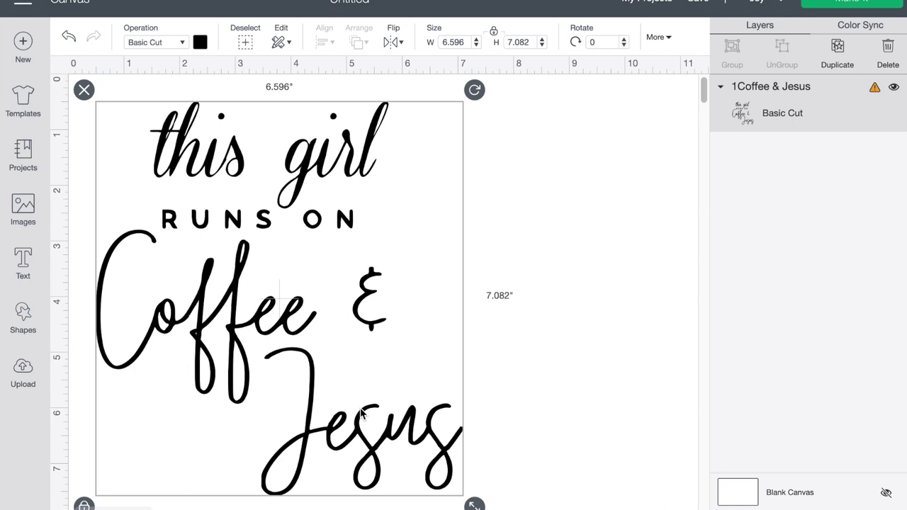
scroll(531, 424, "down", 1)
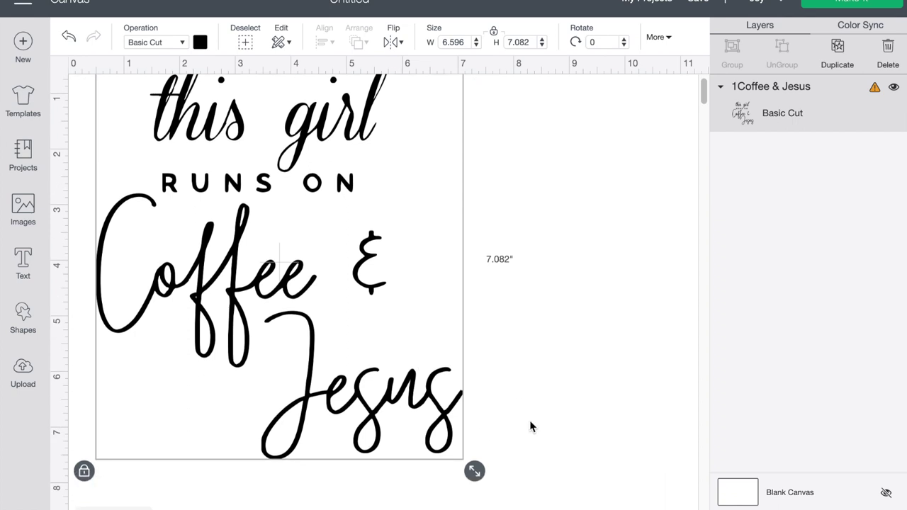
left_click_drag(479, 419, 566, 508)
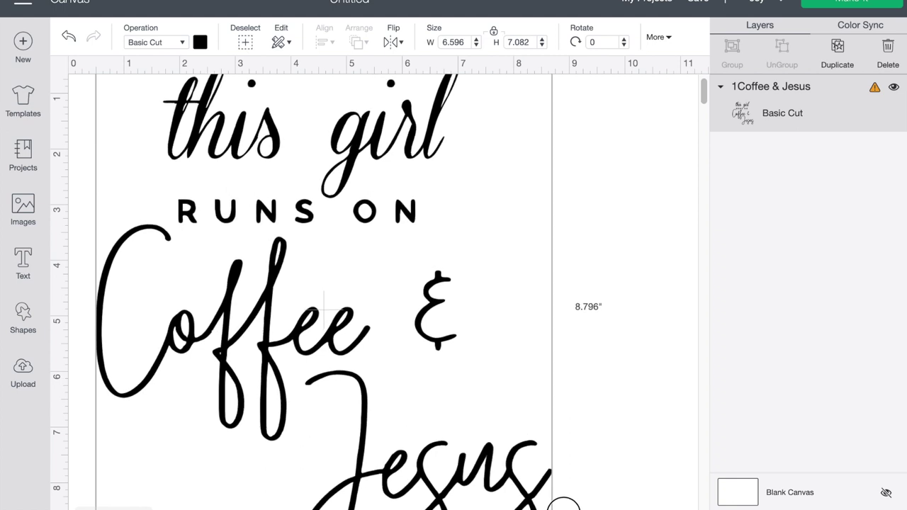
left_click(542, 364)
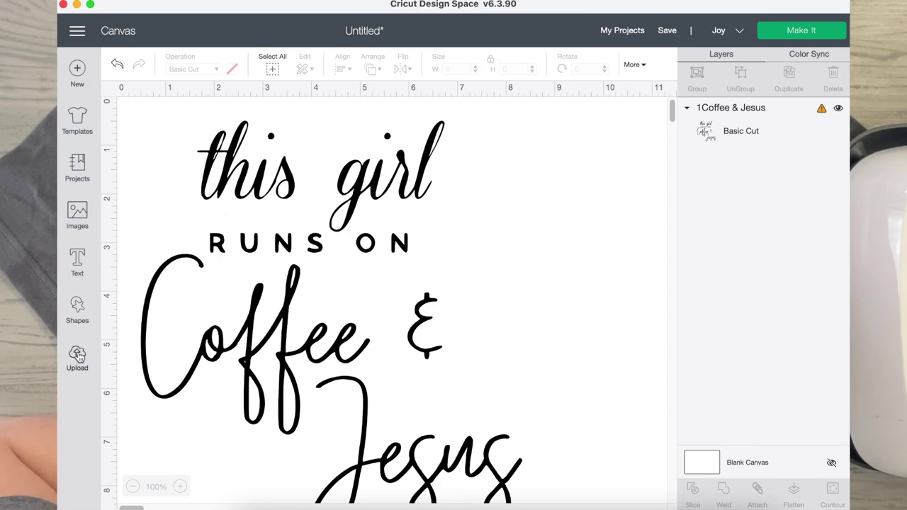
Add a square, unlock its proportions and stretch it to about 6.75 by 2.7 in over "this girl RUNS ON".
left_click(79, 306)
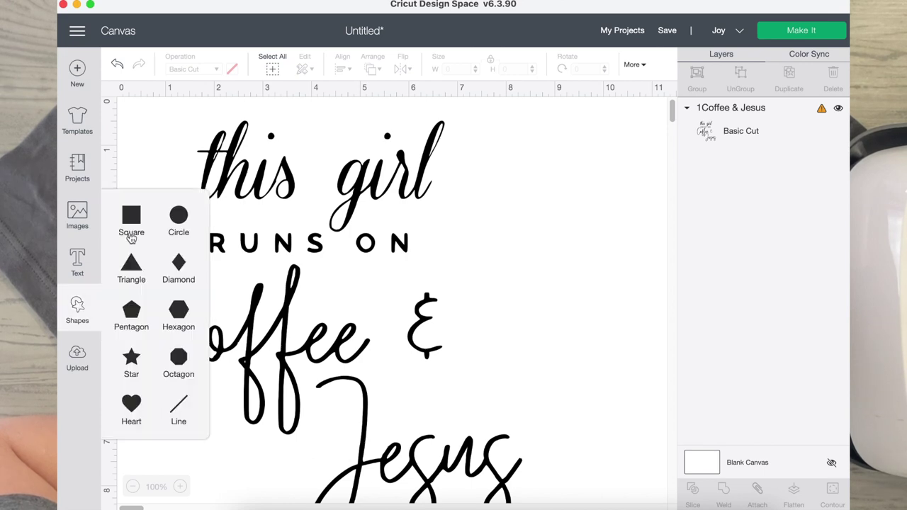
left_click(131, 234)
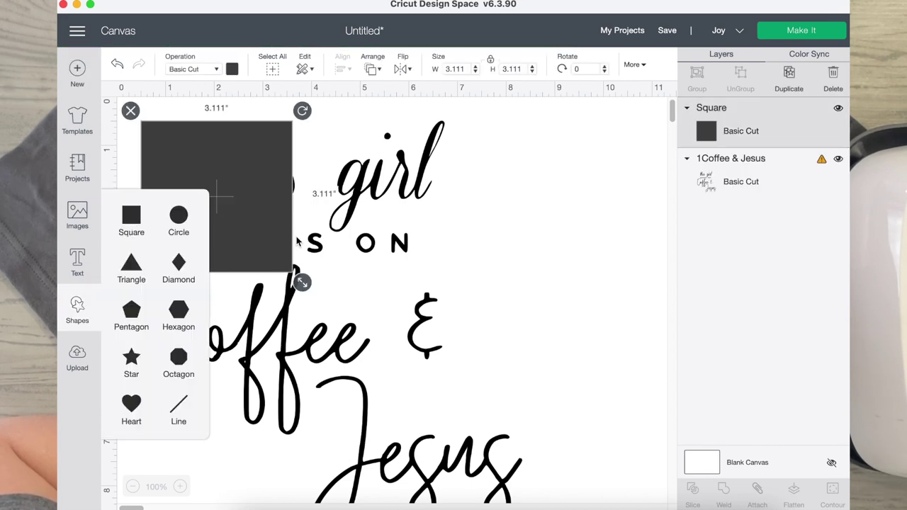
left_click(212, 259)
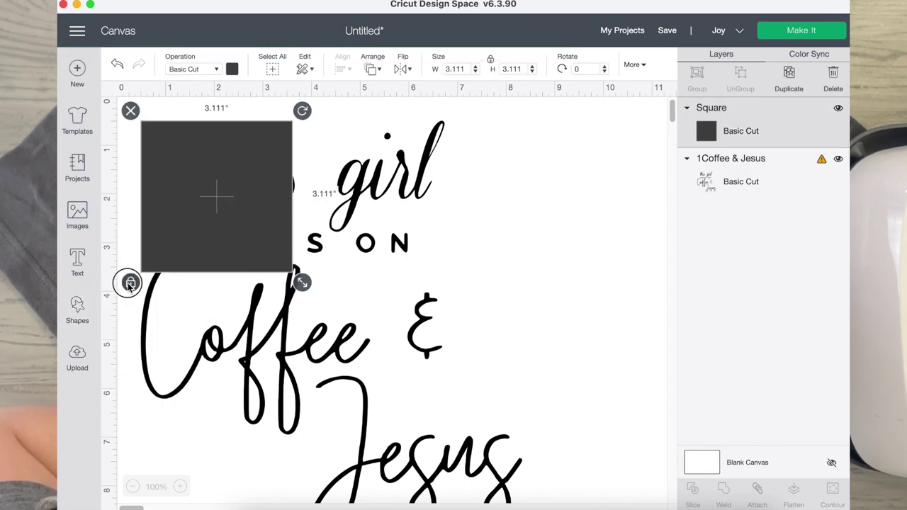
left_click_drag(301, 281, 479, 262)
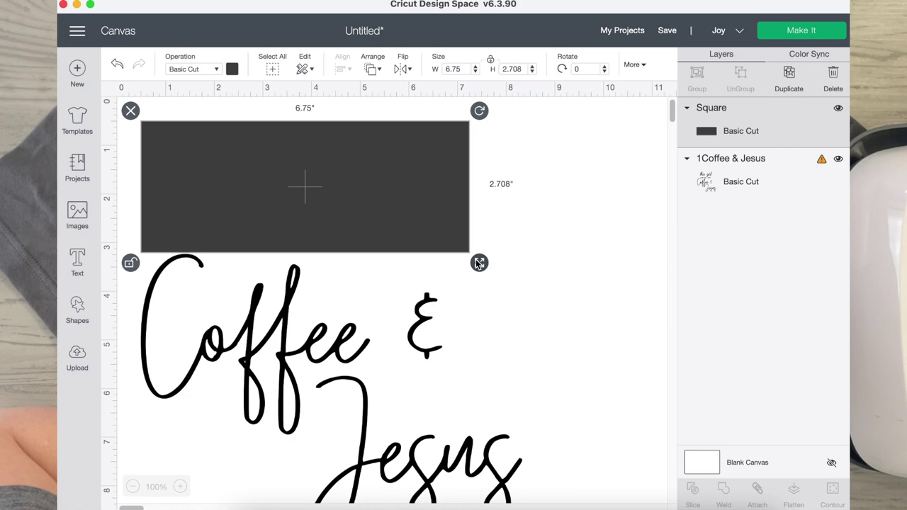
left_click(554, 385)
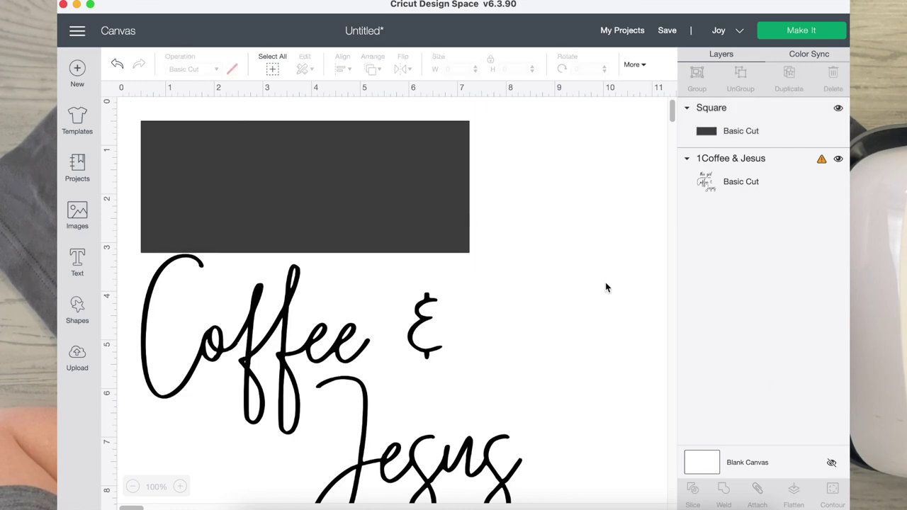
Slice the design with the rectangle and clear the leftover pieces away from "Coffee & Jesus".
left_click_drag(594, 283, 347, 206)
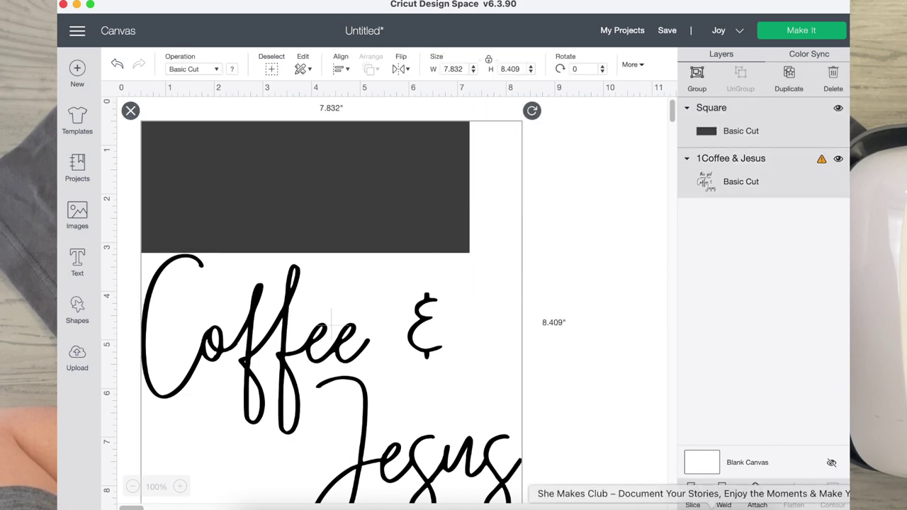
left_click(692, 492)
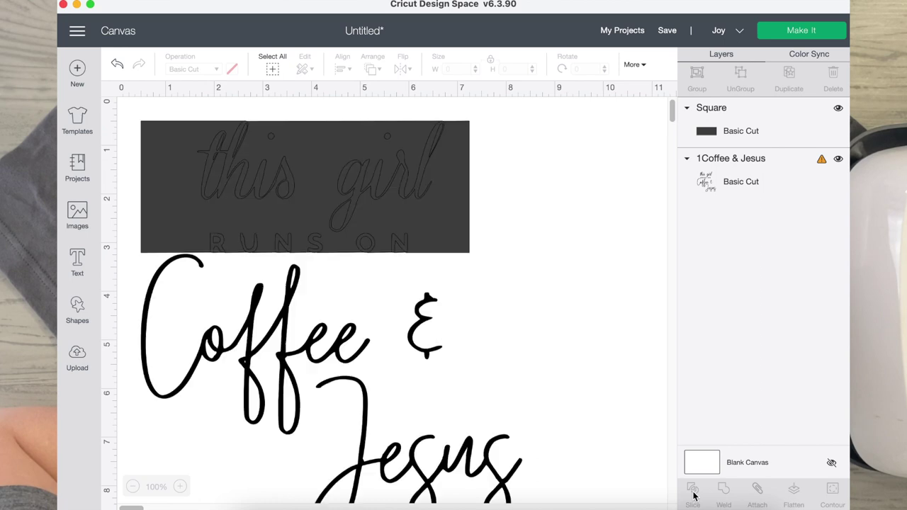
left_click(179, 170)
key("Delete")
left_click_drag(215, 162, 342, 187)
left_click(314, 136)
left_click_drag(263, 193, 282, 181)
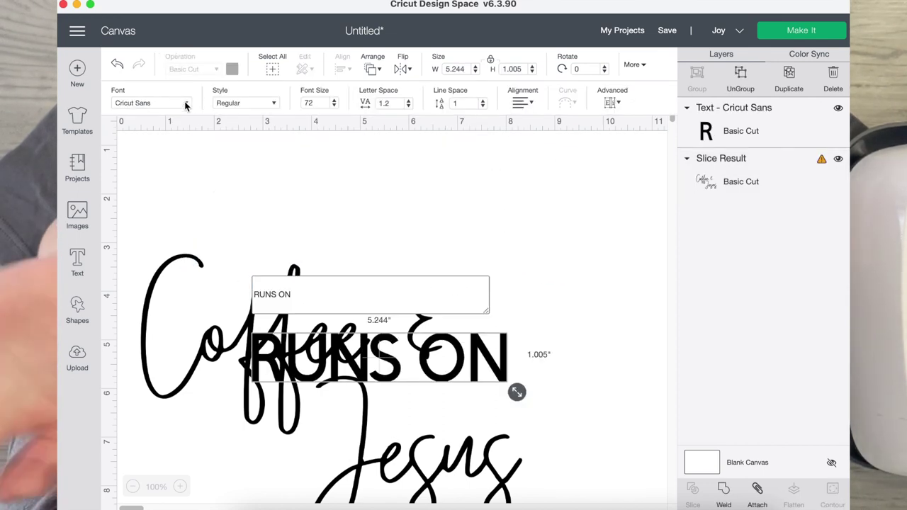
Change the font of the "RUNS ON" text to the system font Afterglow.
left_click(186, 105)
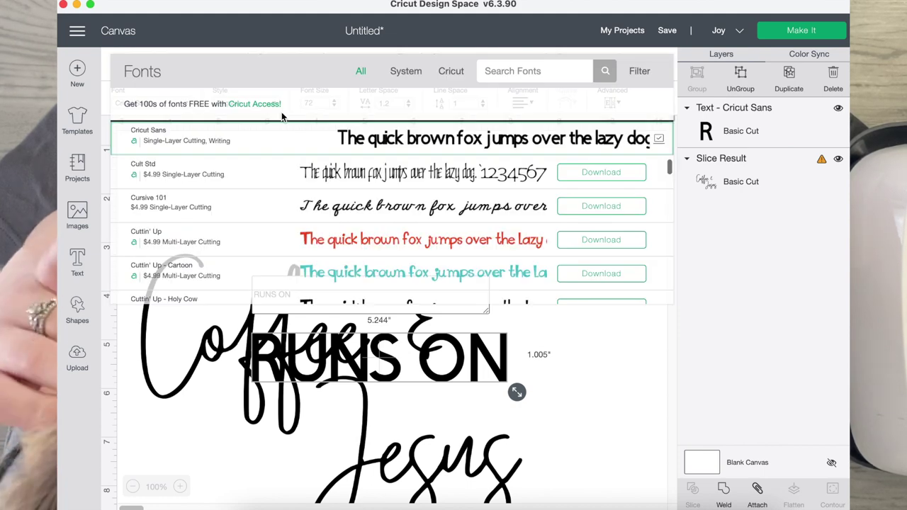
left_click(405, 71)
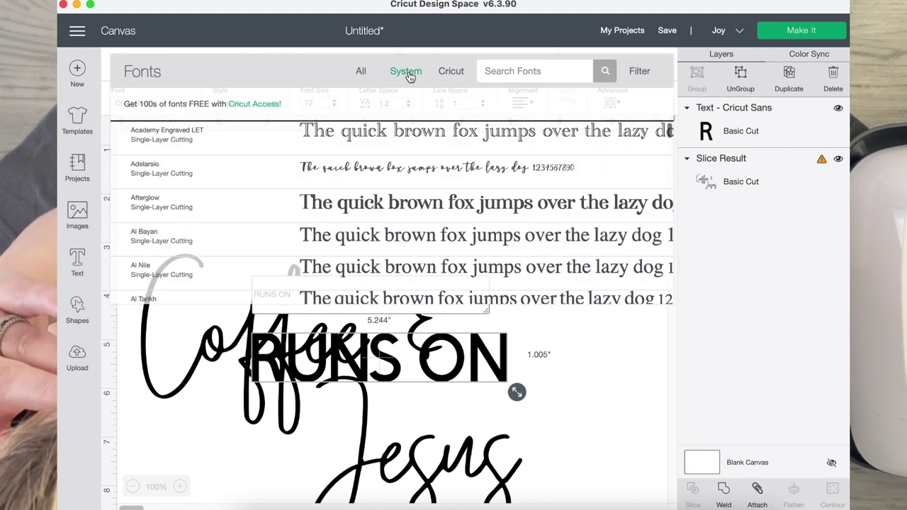
left_click(428, 197)
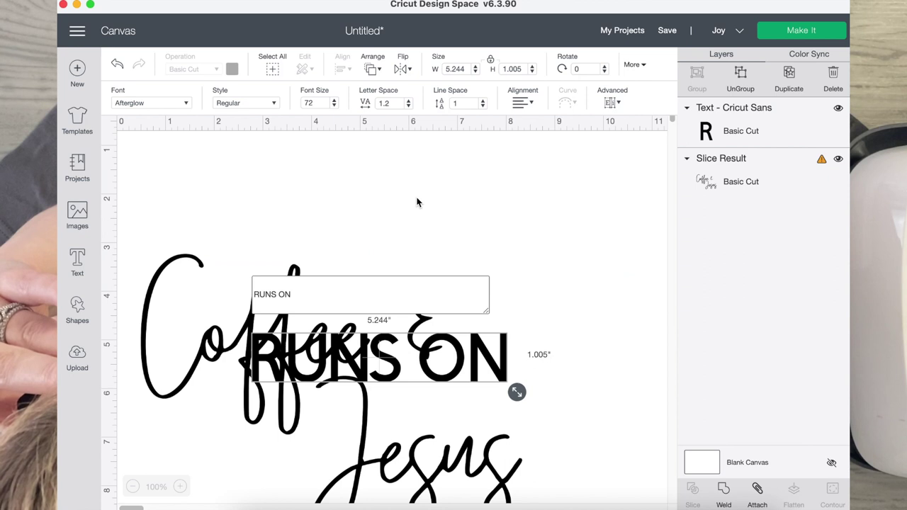
Move the "RUNS ON" text directly above the word Coffee and scale it down to fit there.
left_click(528, 326)
left_click_drag(459, 321, 415, 239)
left_click(518, 248)
left_click(409, 246)
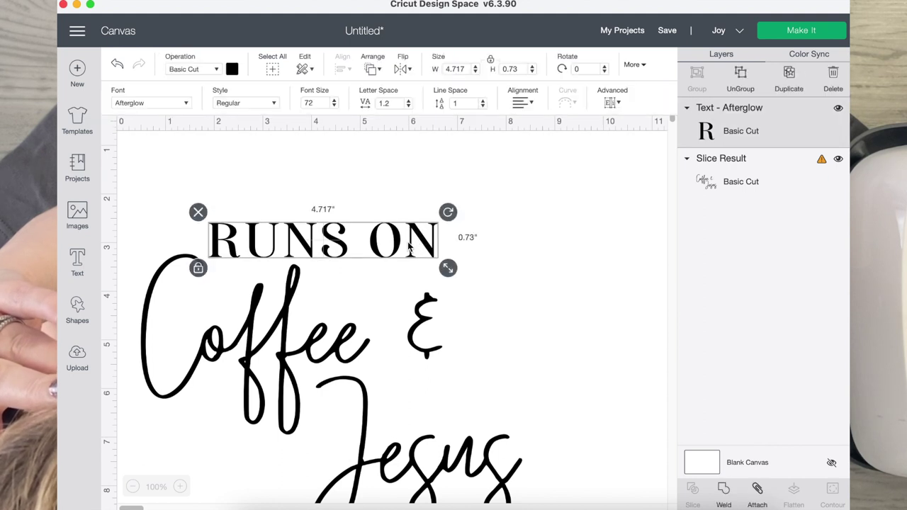
left_click_drag(447, 275, 389, 238)
left_click(516, 233)
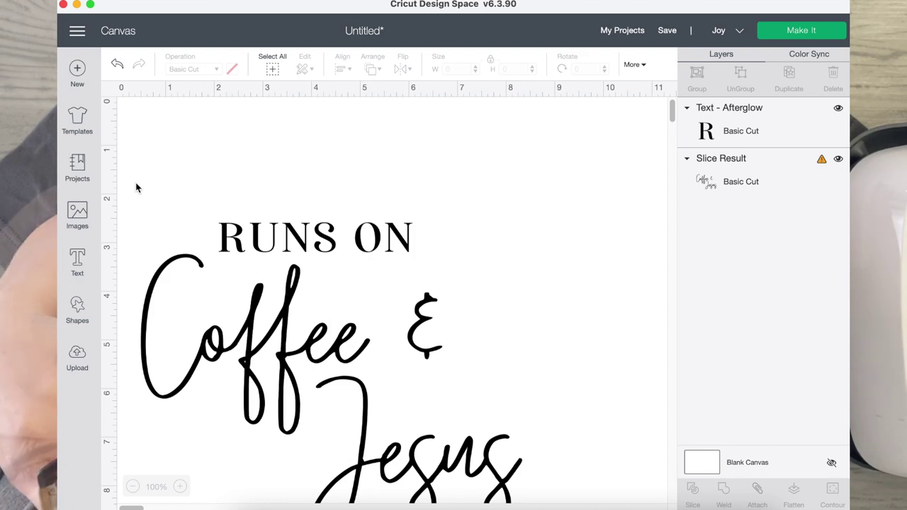
Add a square and stretch it to about 4.7 by 3.5 in so it covers the word Jesus.
scroll(136, 186, "down", 3)
left_click(79, 304)
left_click(138, 215)
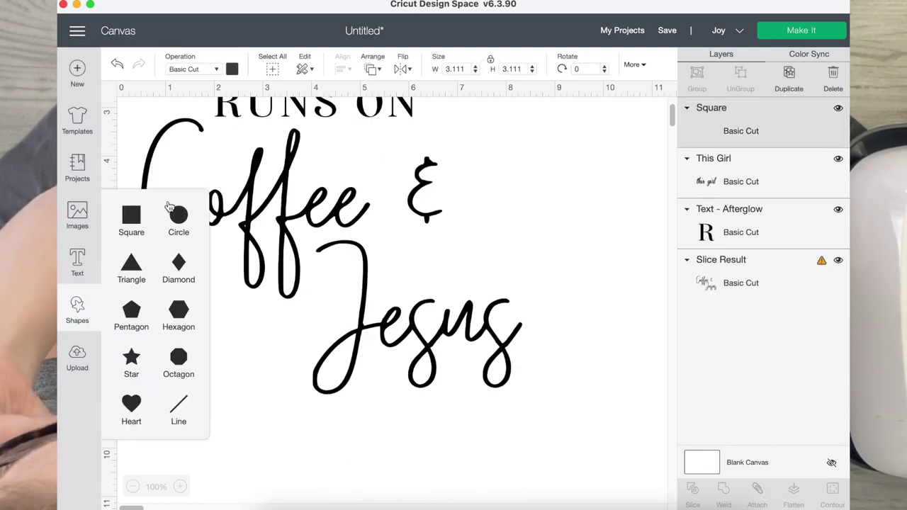
left_click_drag(239, 192, 402, 310)
left_click_drag(465, 395, 544, 418)
left_click(595, 279)
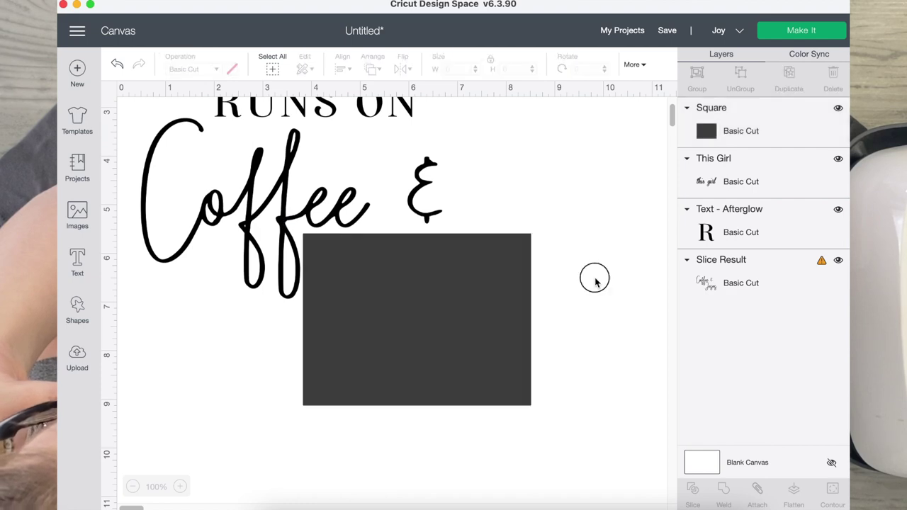
Slice the word Jesus out of the design with the rectangle and delete the leftover slice pieces.
left_click_drag(588, 311, 399, 211)
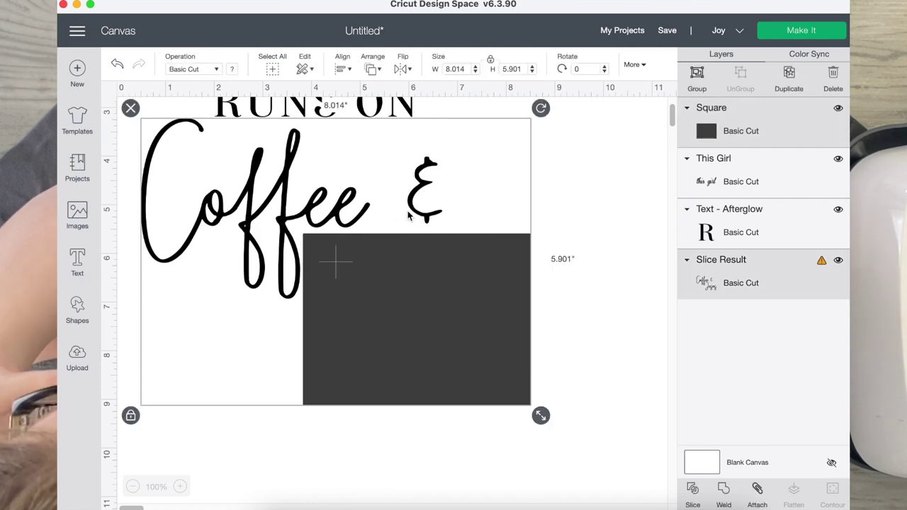
left_click(693, 491)
left_click(434, 275)
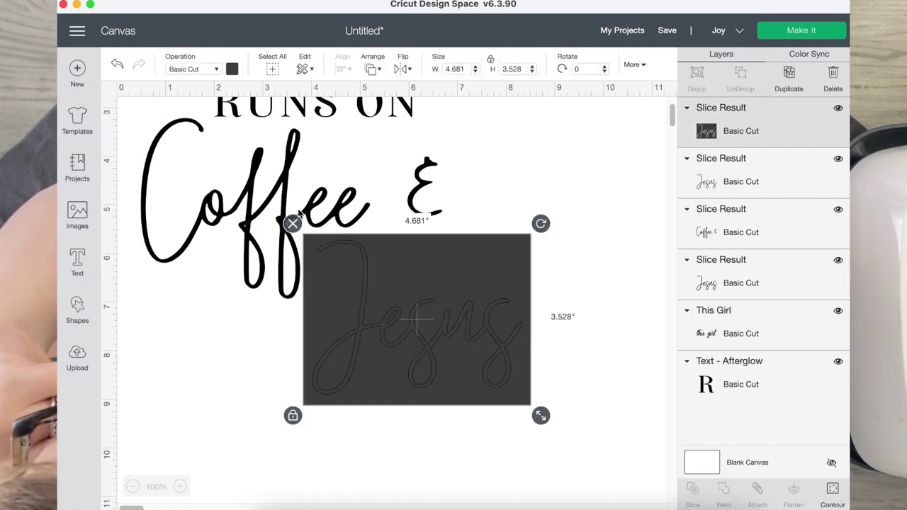
left_click(293, 223)
left_click(385, 363)
left_click(302, 230)
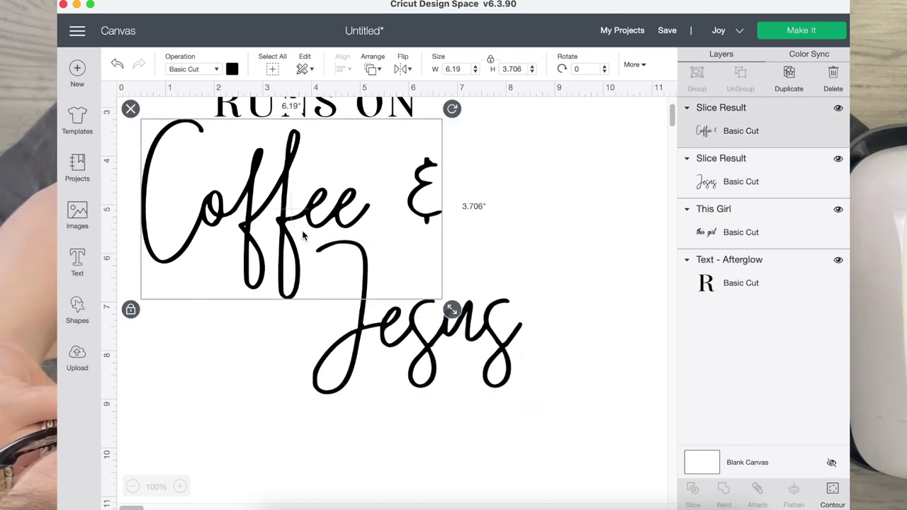
mouse_move(482, 360)
left_mouse_down()
mouse_move(490, 401)
mouse_move(482, 363)
left_mouse_up()
left_click(606, 348)
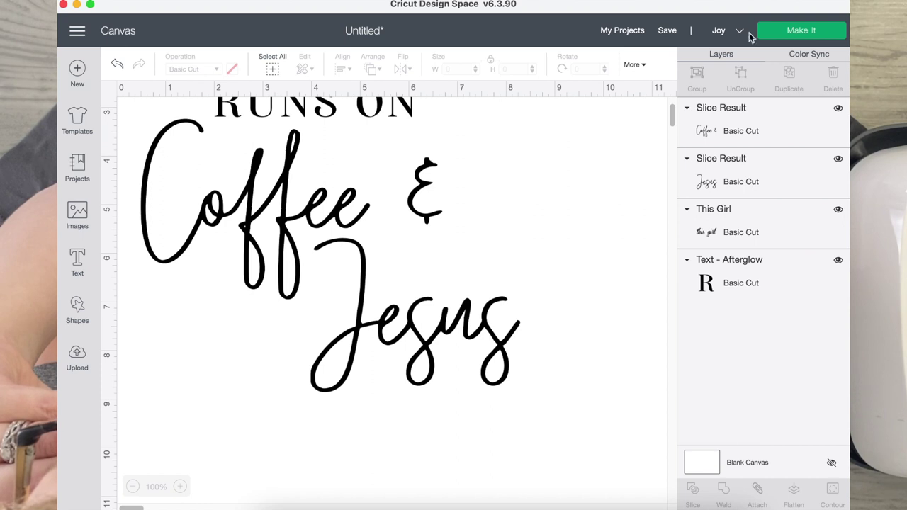
Send the project to the cut preparation and choose to load the material Without Mat.
left_click(787, 32)
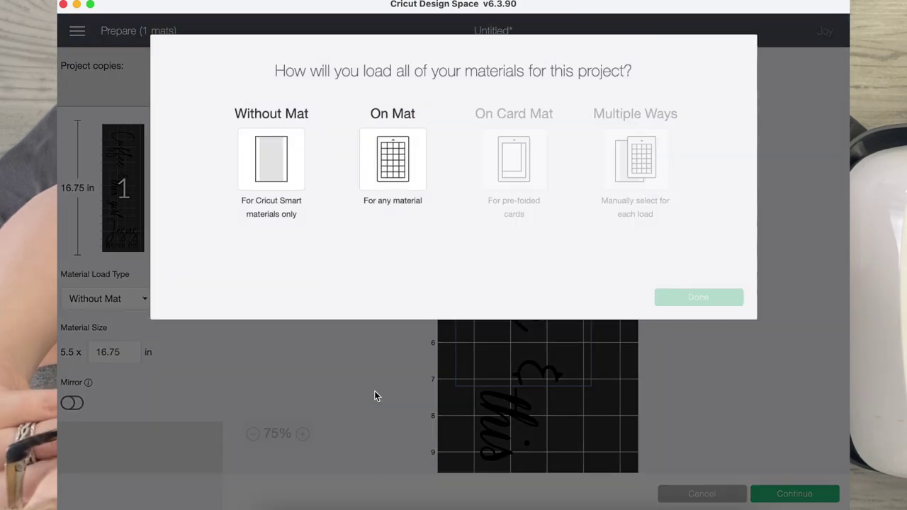
left_click(270, 163)
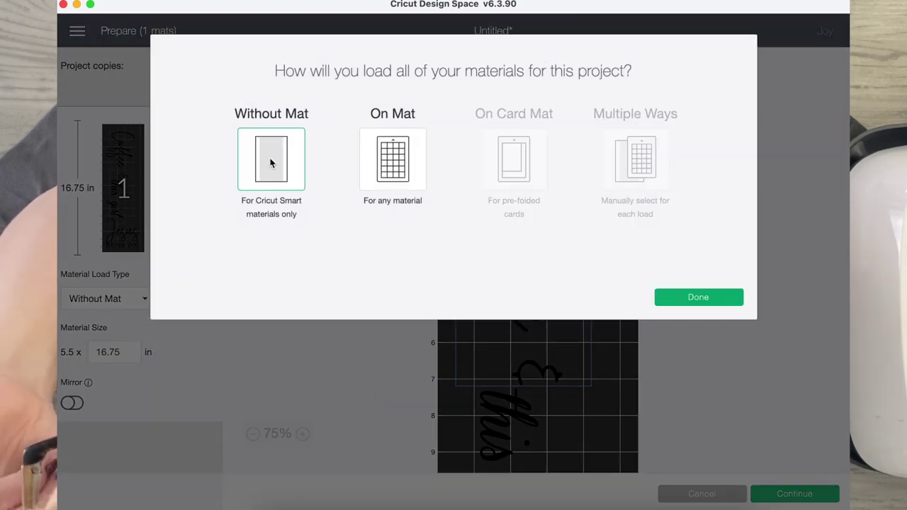
left_click(699, 298)
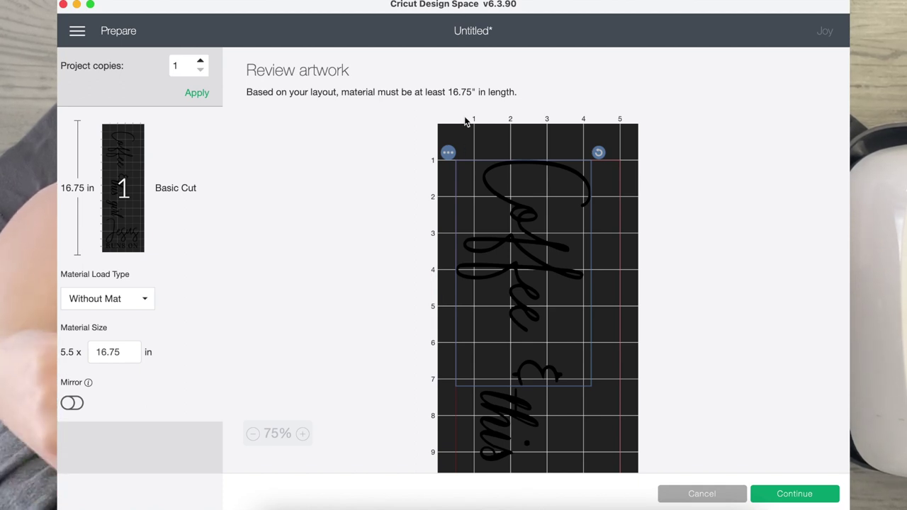
Shift "this girl" sideways toward the 5 inch edge of the material and move Jesus up to start at about 11 inches.
scroll(691, 273, "down", 9)
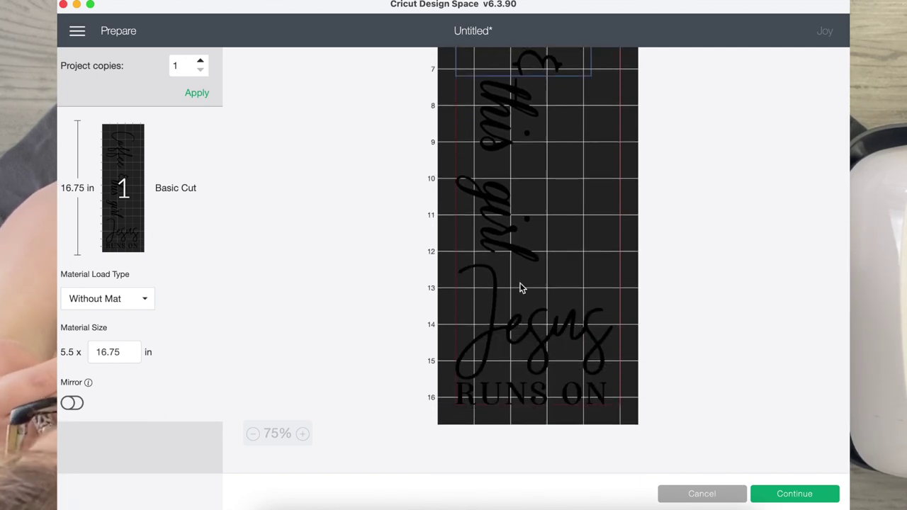
scroll(576, 182, "up", 10)
scroll(575, 182, "down", 10)
scroll(577, 205, "up", 2)
scroll(578, 253, "up", 1)
left_click(509, 248)
left_click_drag(547, 161, 587, 257)
left_click(523, 394)
left_click_drag(523, 394, 521, 367)
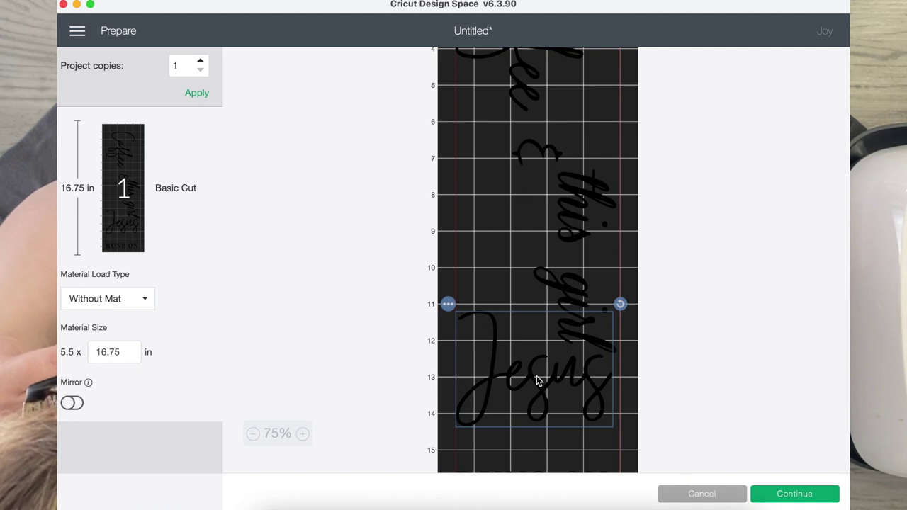
Rotate RUNS ON to run lengthwise along the material and place it beside Coffee &, spanning about 5.5 to 9.5 inches.
scroll(543, 152, "up", 5)
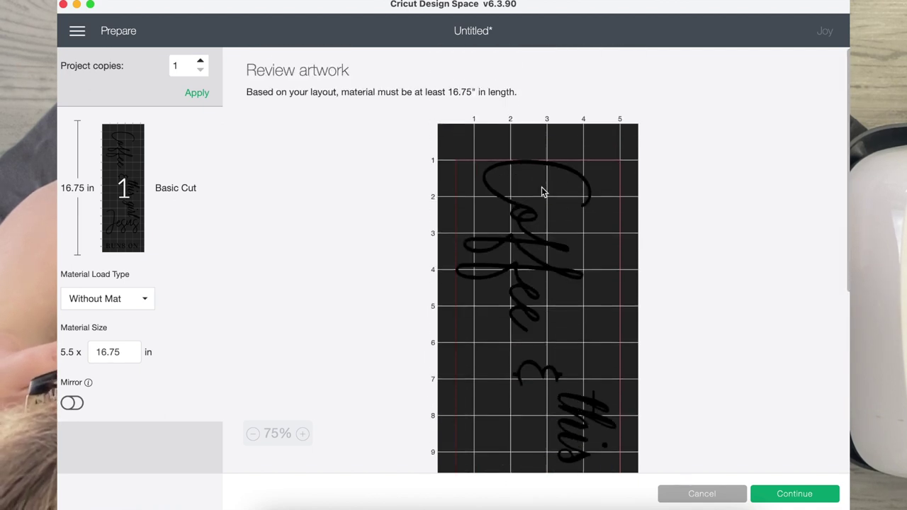
scroll(541, 267, "down", 4)
scroll(543, 318, "down", 4)
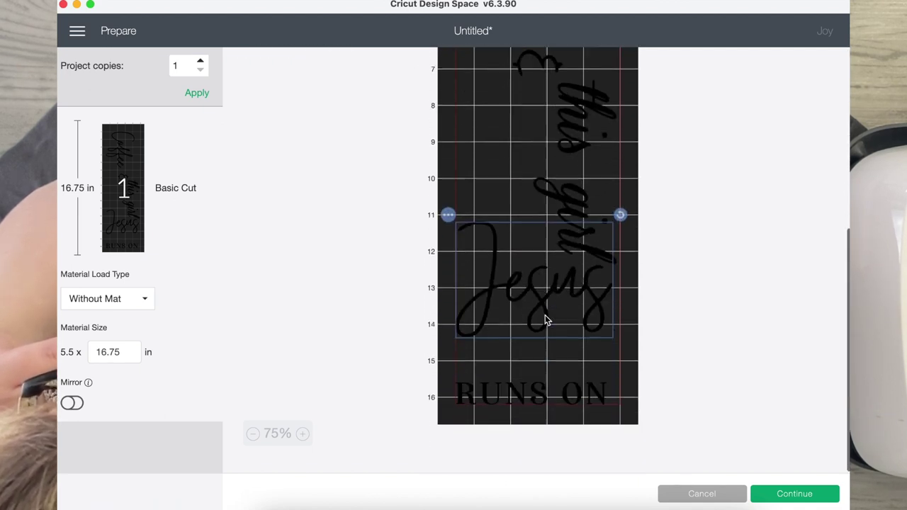
left_click_drag(524, 399, 517, 164)
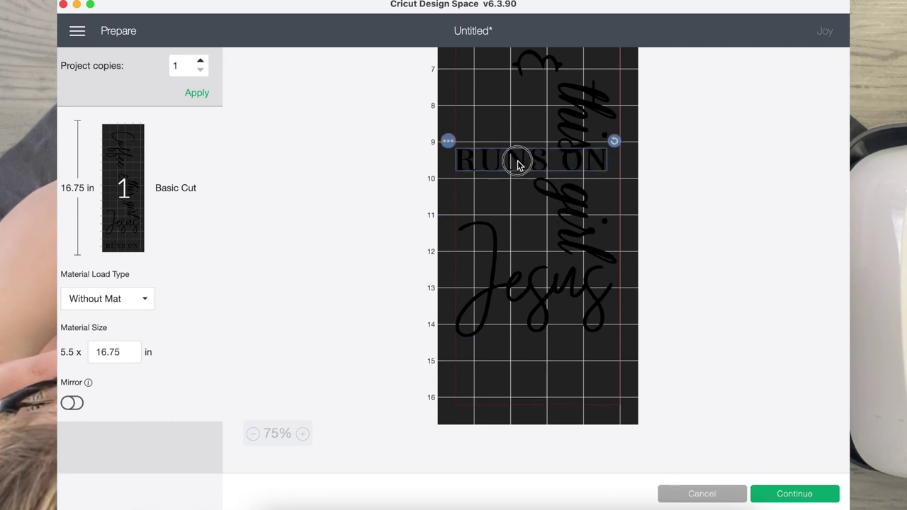
left_click_drag(614, 141, 498, 68)
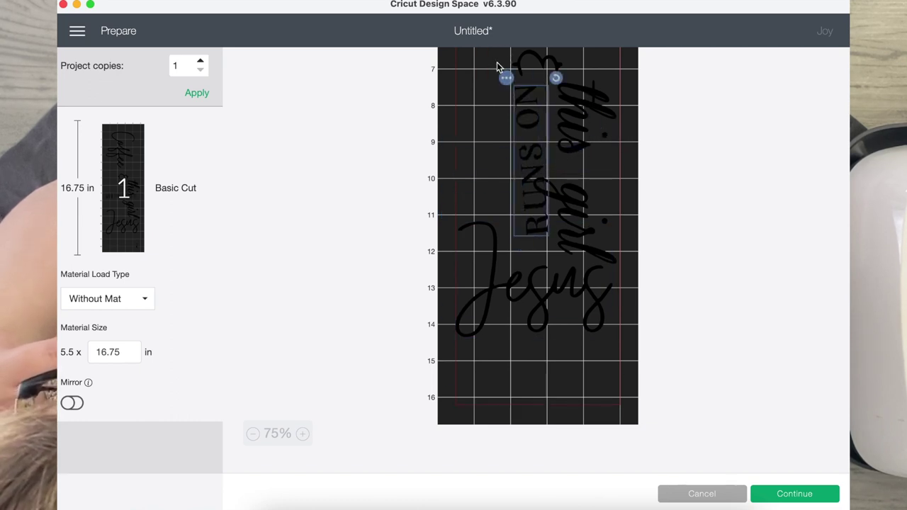
left_click_drag(530, 144, 488, 99)
scroll(525, 214, "up", 3)
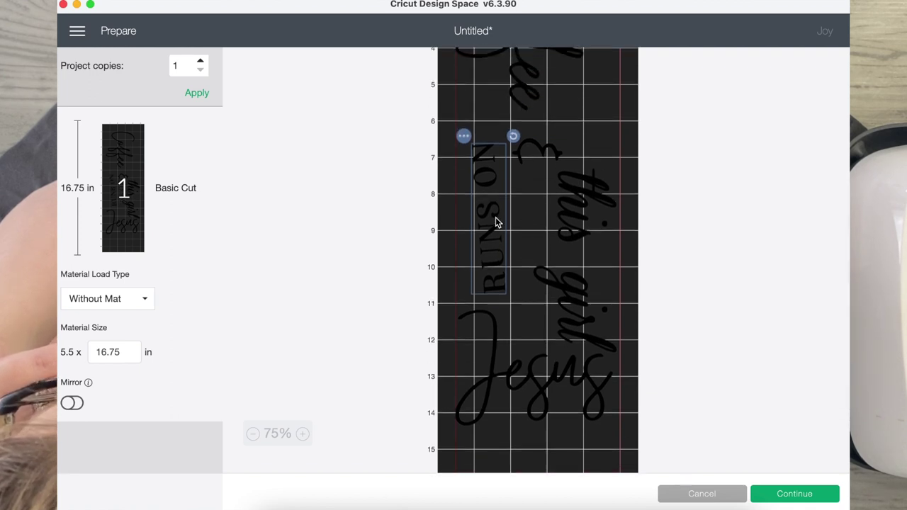
left_click_drag(515, 136, 513, 135)
left_click_drag(490, 234, 485, 191)
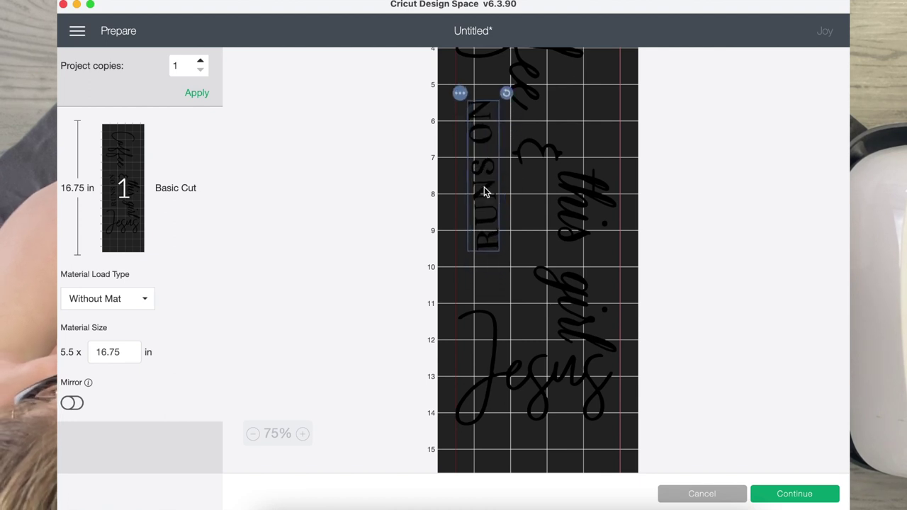
Move "this girl" up to start at about 4.8 inches, and Jesus up directly beneath it to start at about 9.7 inches.
left_click_drag(576, 250, 578, 160)
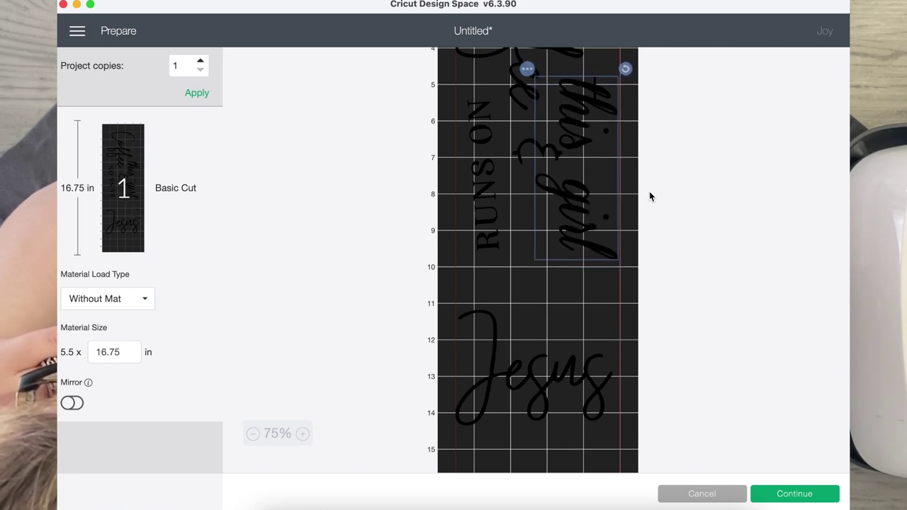
left_click(486, 214)
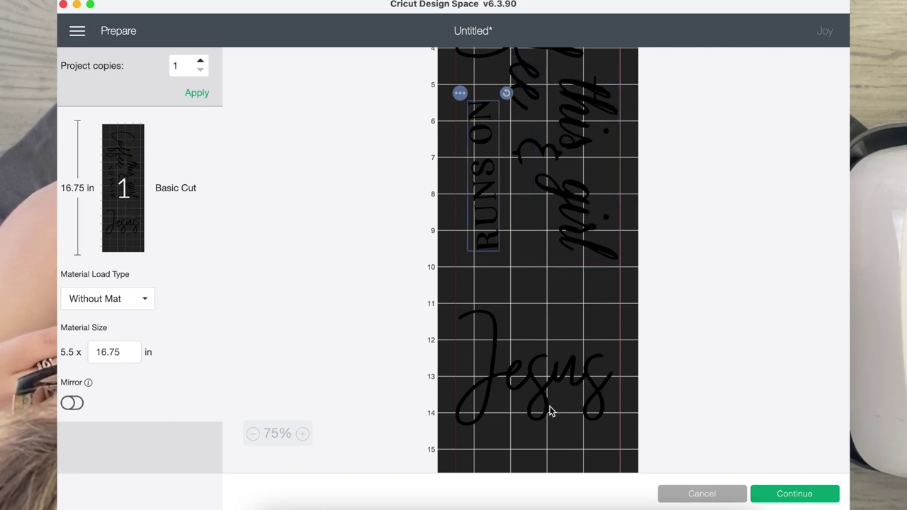
left_click_drag(551, 385, 555, 331)
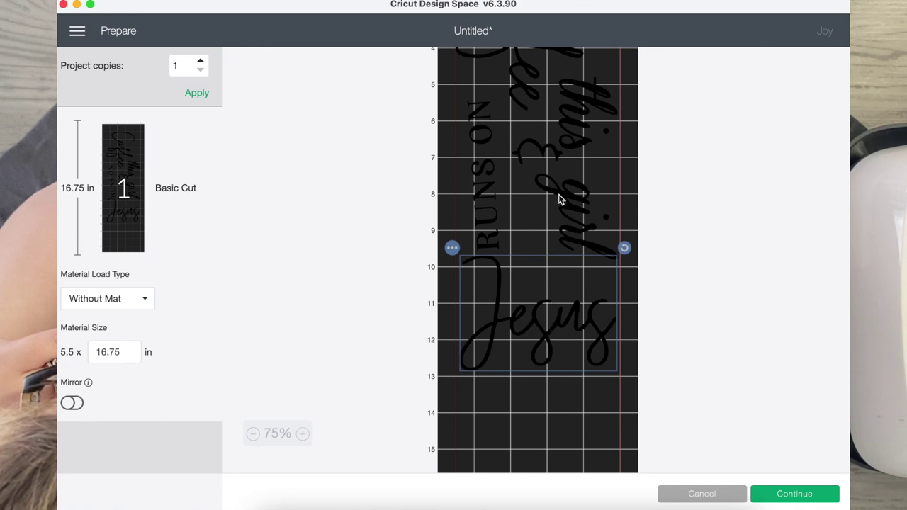
scroll(563, 198, "up", 5)
left_click_drag(522, 202, 522, 206)
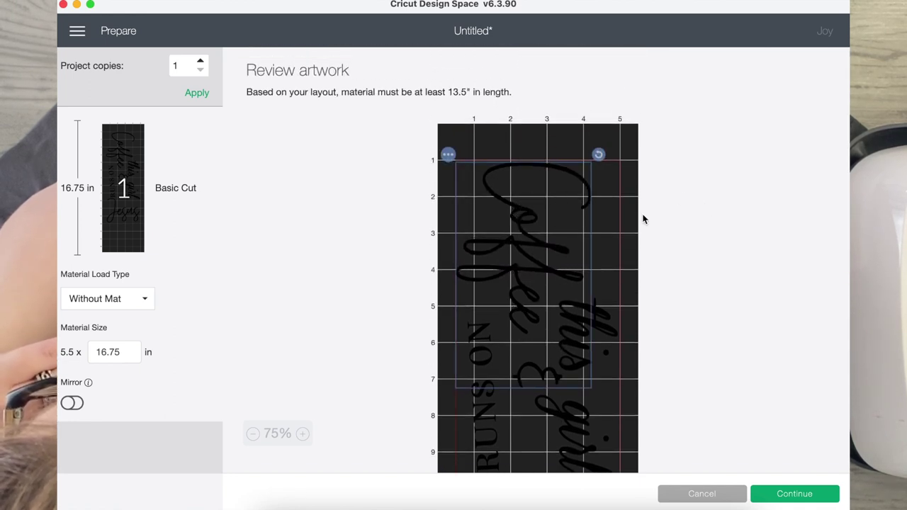
left_click(725, 277)
scroll(581, 290, "down", 5)
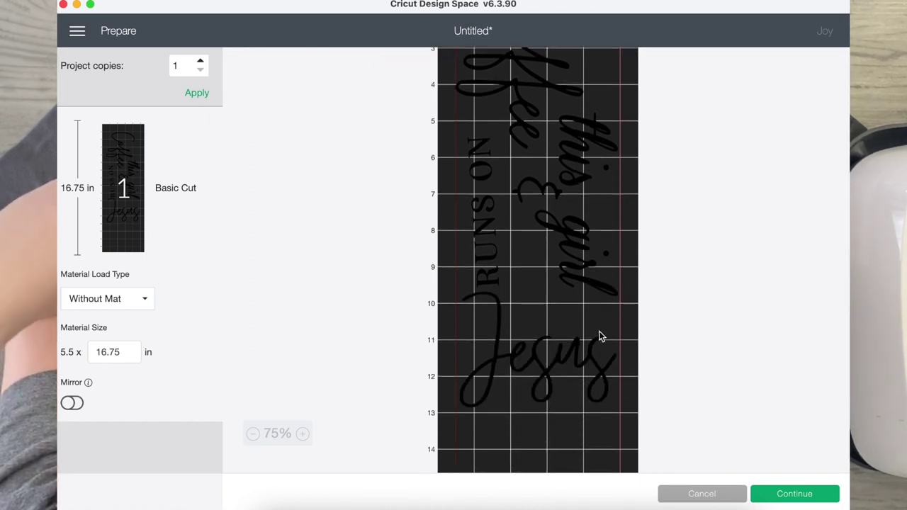
Continue to the make stage and turn on Mirror for the arranged material.
left_click(810, 492)
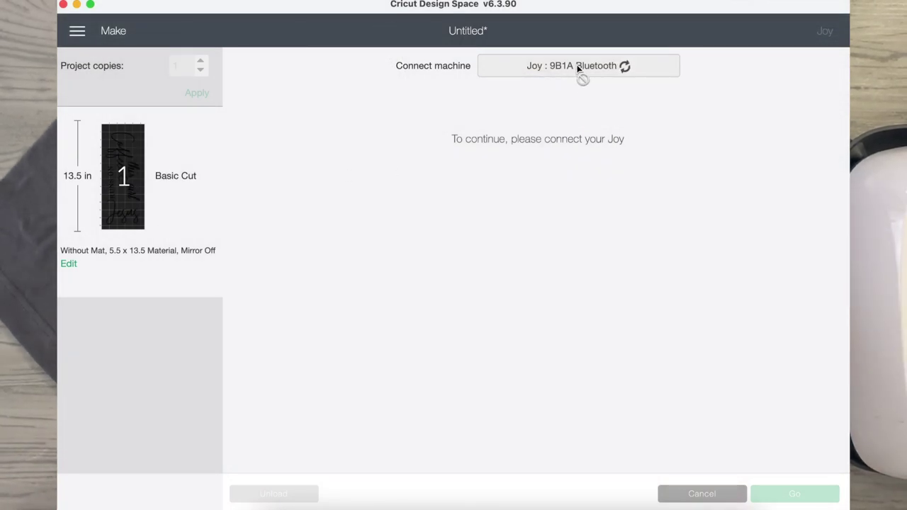
left_click(69, 264)
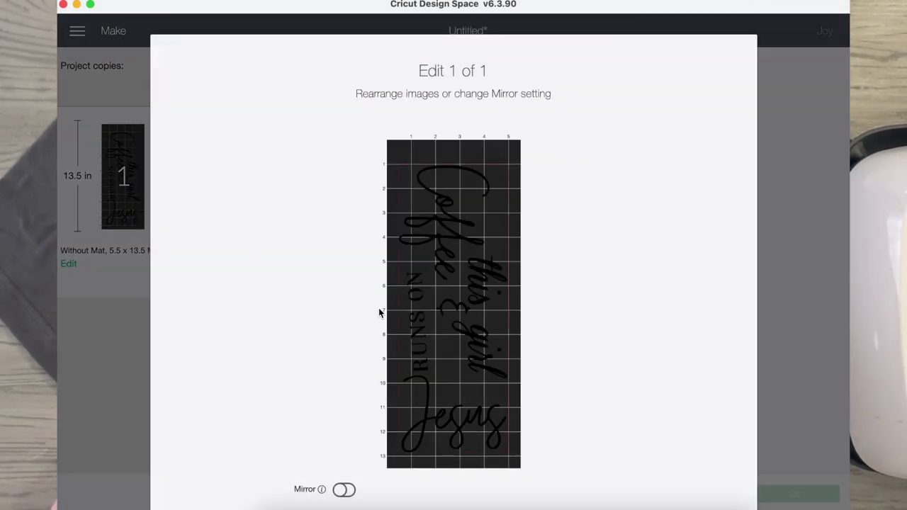
scroll(354, 392, "down", 2)
left_click(344, 435)
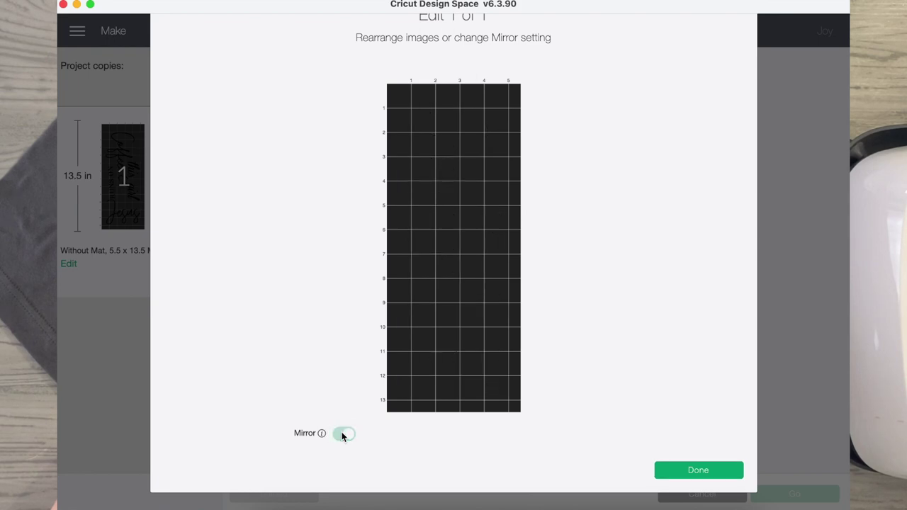
left_click(700, 470)
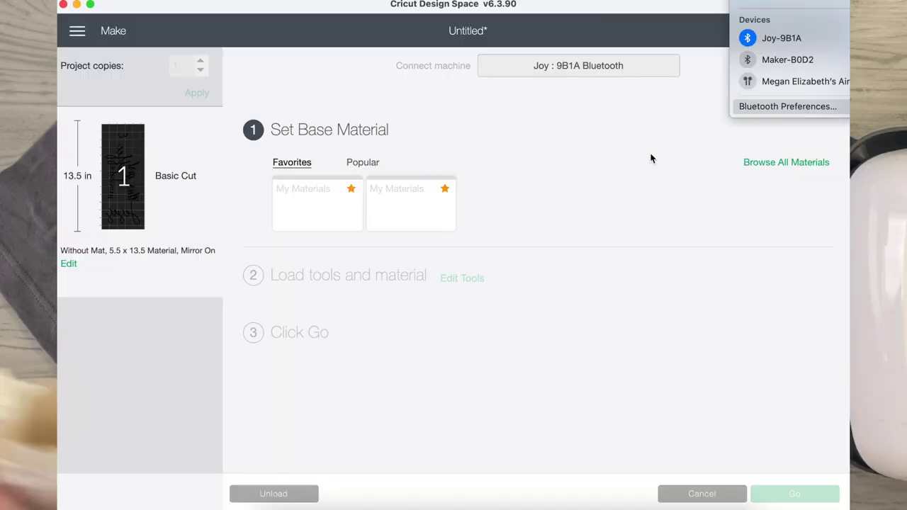
Browse all materials and set the base material to Smart Iron-On – Glitter.
left_click(787, 172)
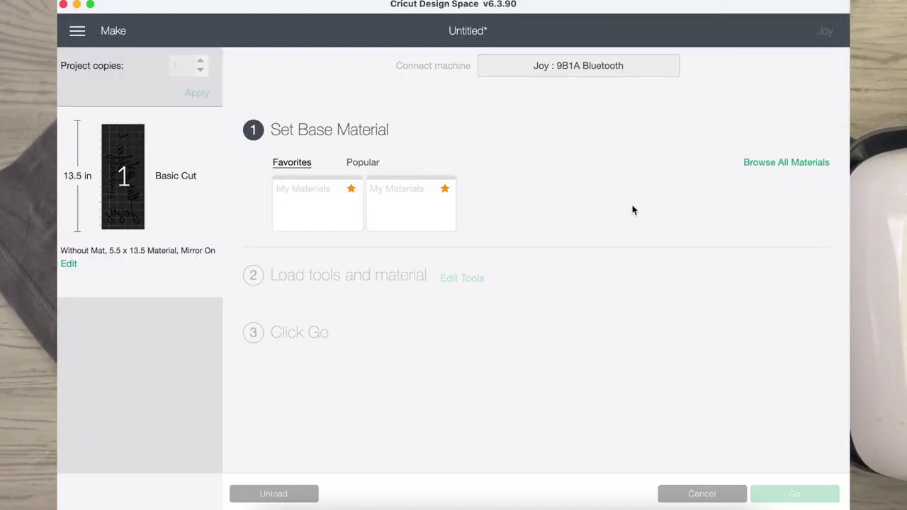
left_click(781, 164)
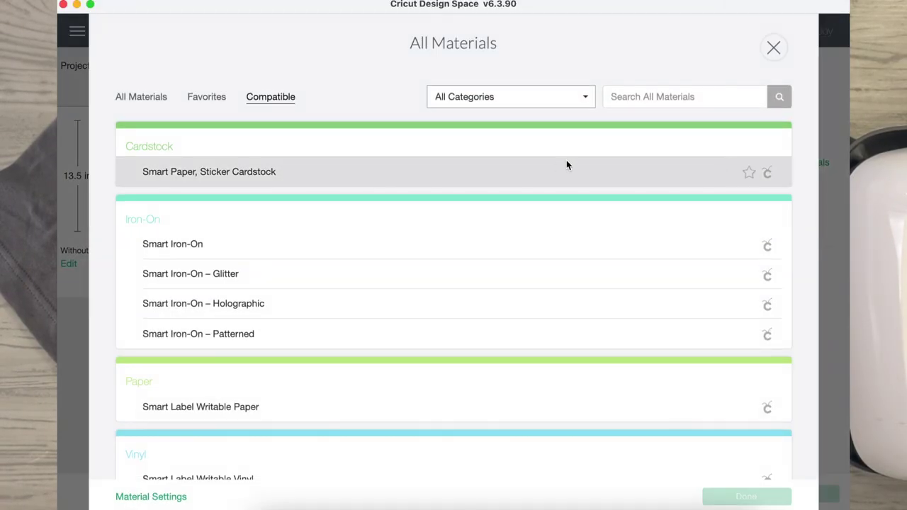
left_click(249, 280)
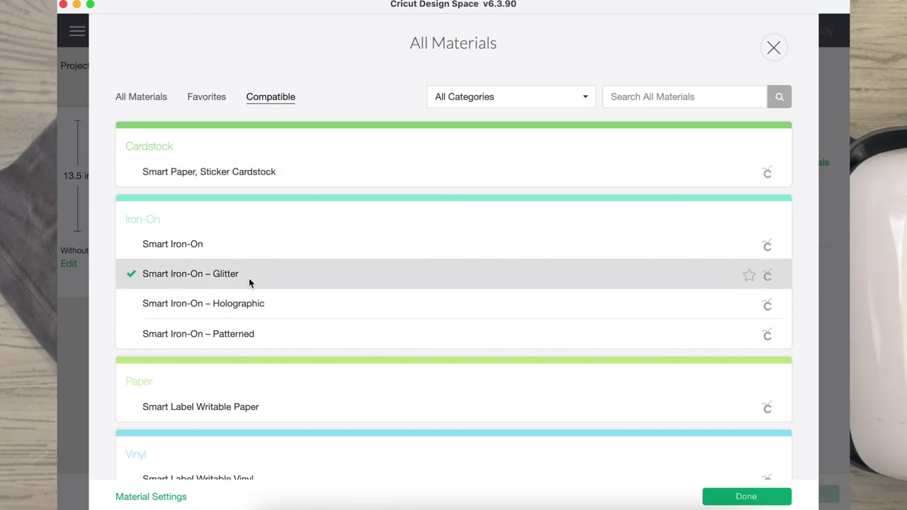
left_click(744, 499)
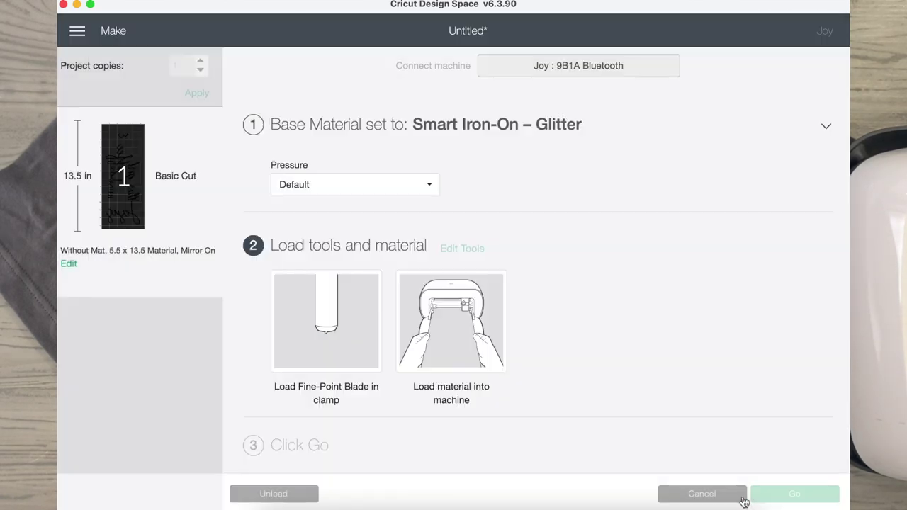